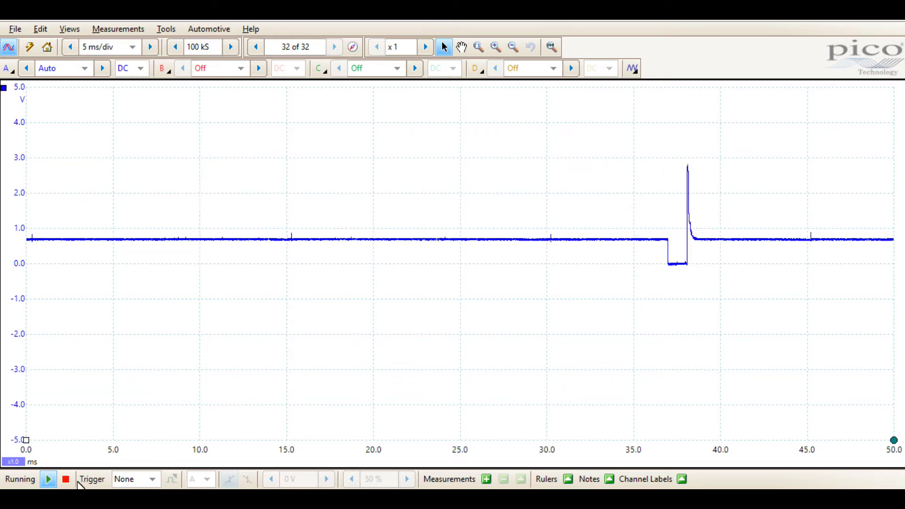
- Change the trigger mode from None to Auto, triggering on channel A at 0 V, 50%
left_click(125, 480)
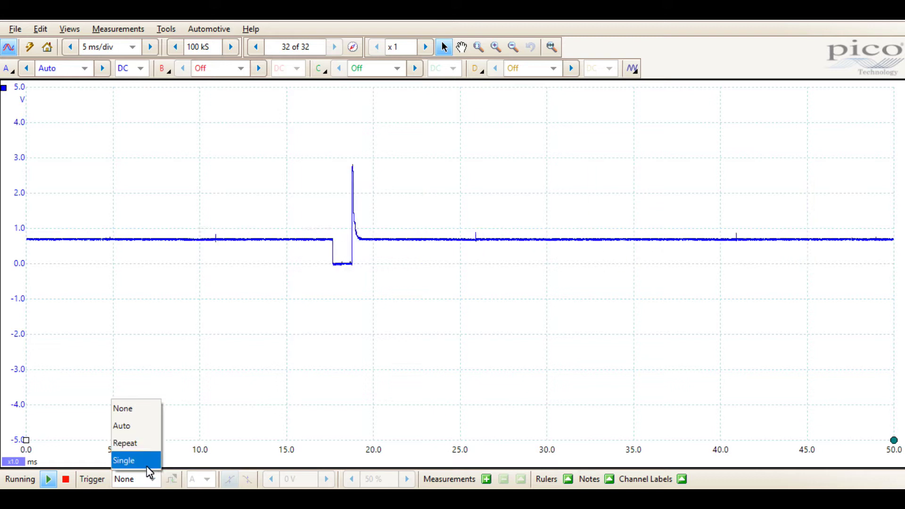
left_click(272, 406)
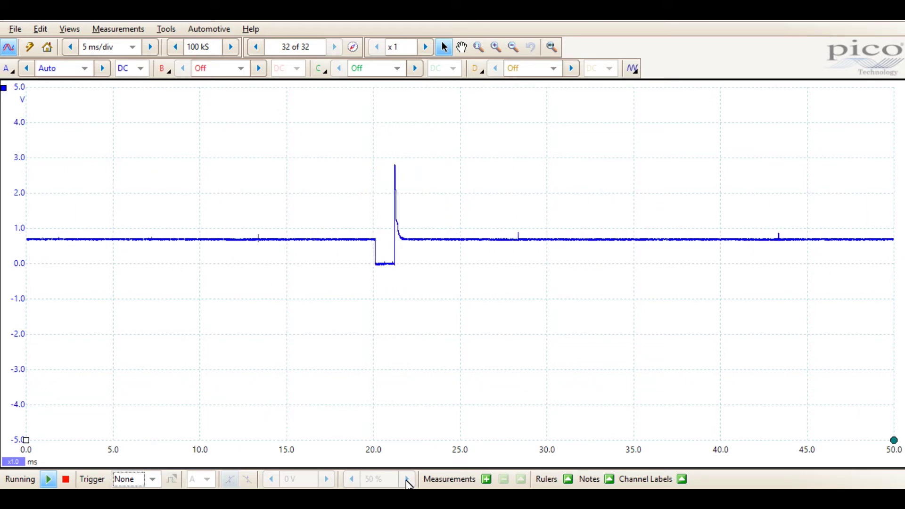
left_click(136, 485)
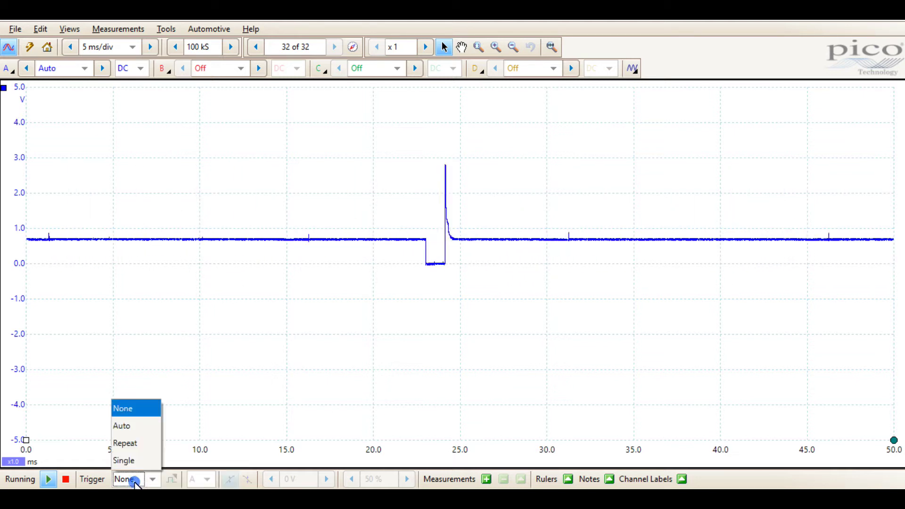
left_click(143, 429)
scroll(147, 479, "up", 1)
left_click(148, 480)
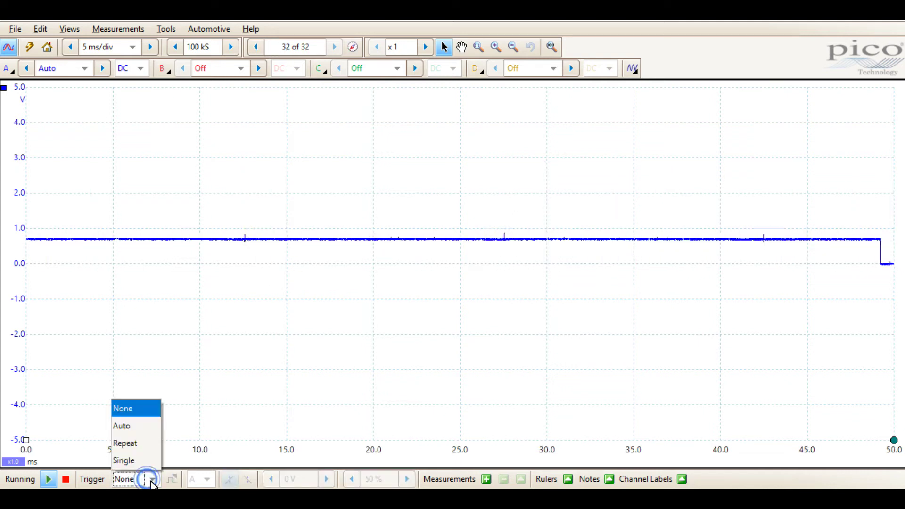
left_click(134, 425)
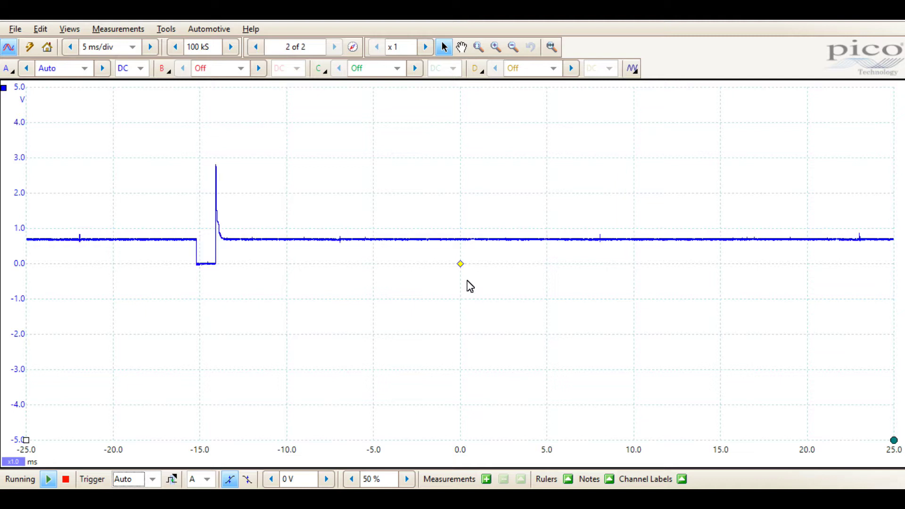
- Place the trigger on the injector spike at 2.019 V, 39% pre-trigger, and open Advanced Triggers
mouse_move(462, 264)
left_mouse_down()
mouse_move(441, 263)
mouse_move(365, 216)
left_mouse_up()
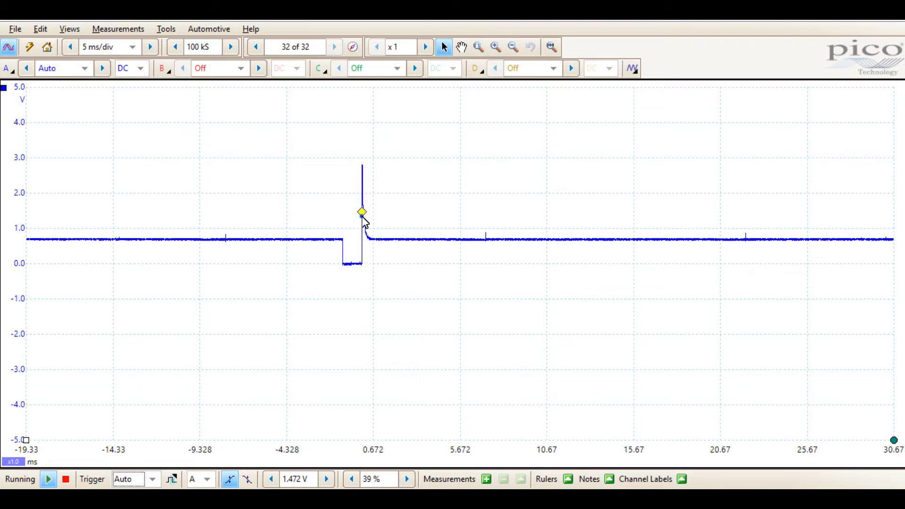
left_click_drag(362, 212, 363, 197)
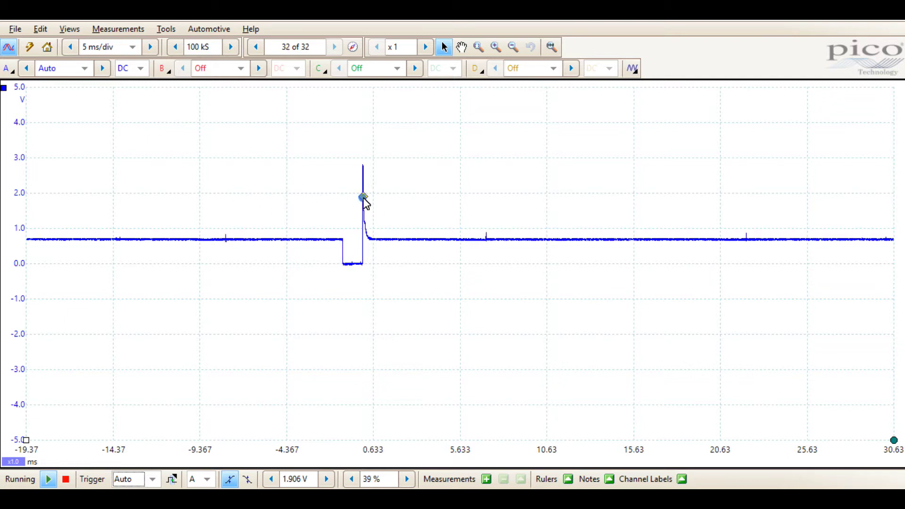
left_click_drag(364, 197, 364, 193)
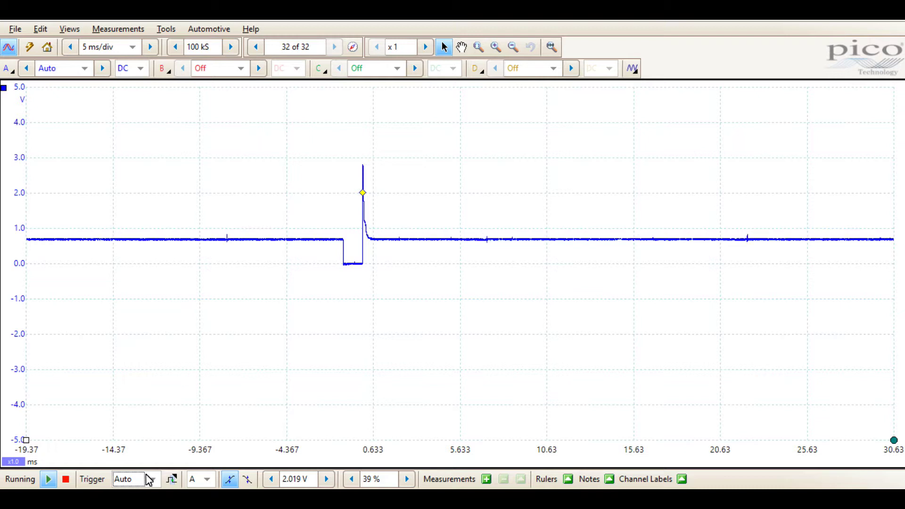
left_click(173, 480)
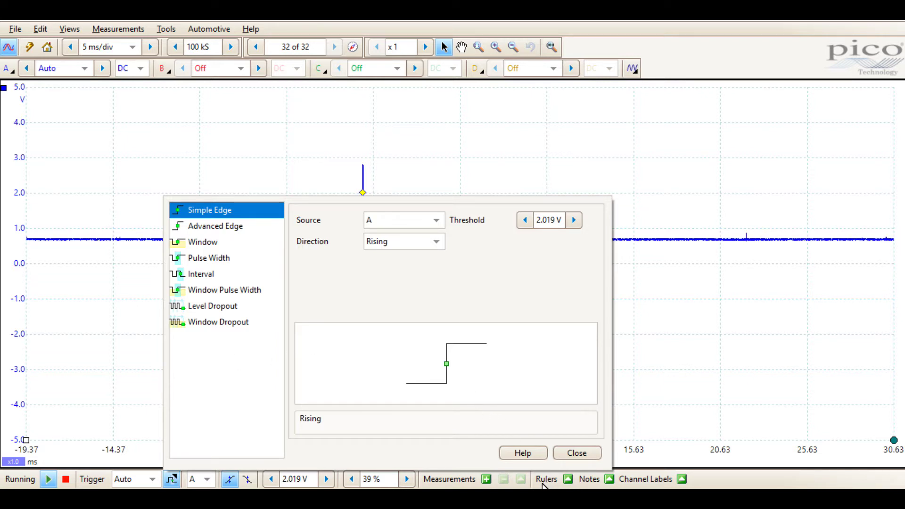
- Close the Advanced Triggers dialog, keeping the Simple Edge trigger on channel A
left_click(577, 453)
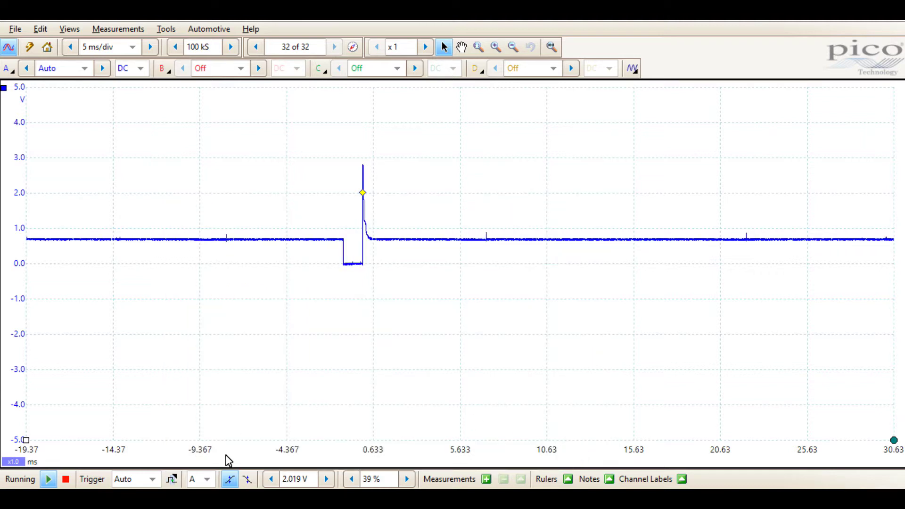
- Switch channels B, C and D on with Auto range
left_click(209, 482)
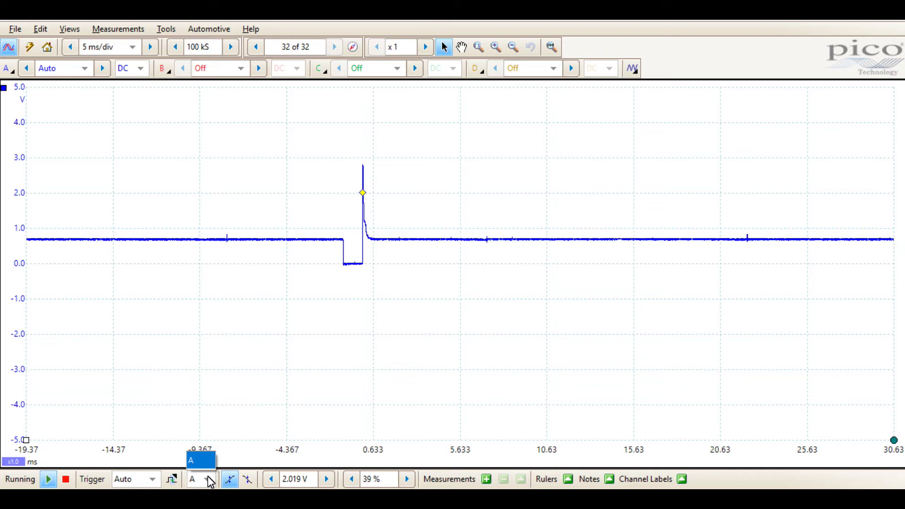
left_click(285, 321)
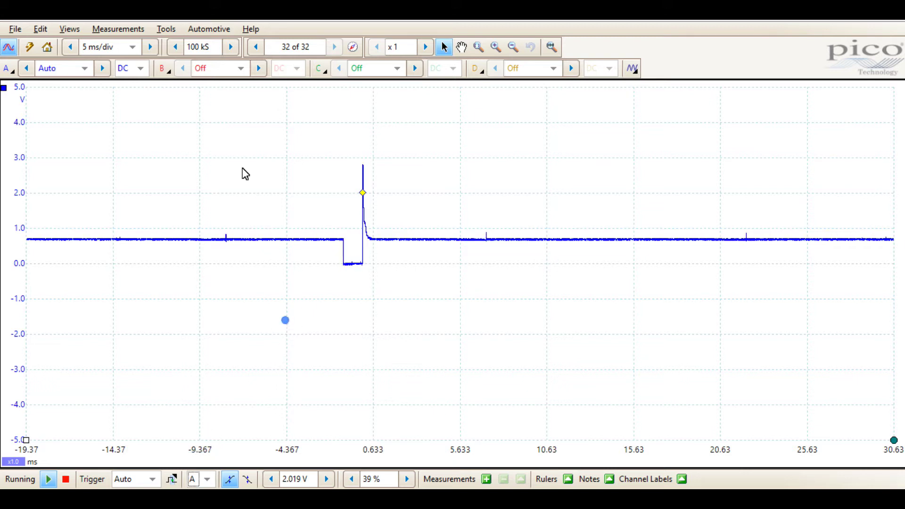
left_click(259, 69)
left_click(415, 69)
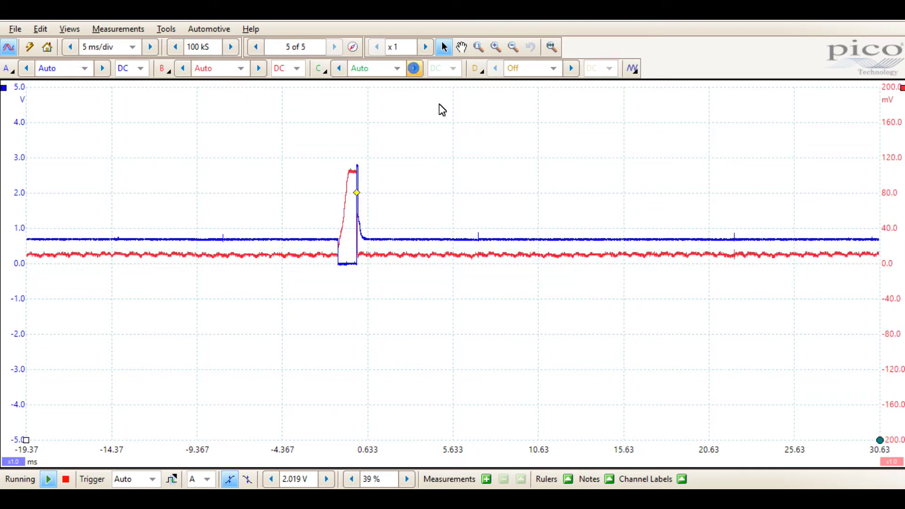
left_click(572, 68)
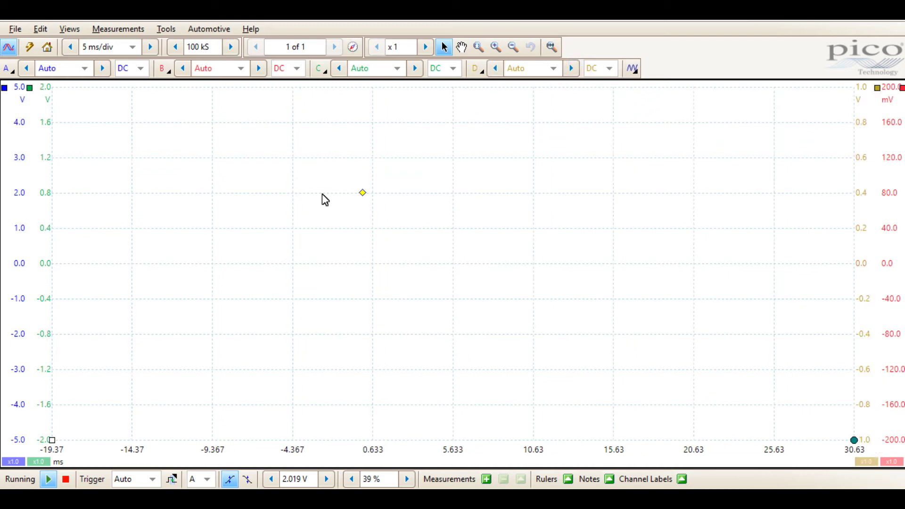
- Turn channel B off, leaving only the green and yellow C and D traces
left_click(197, 480)
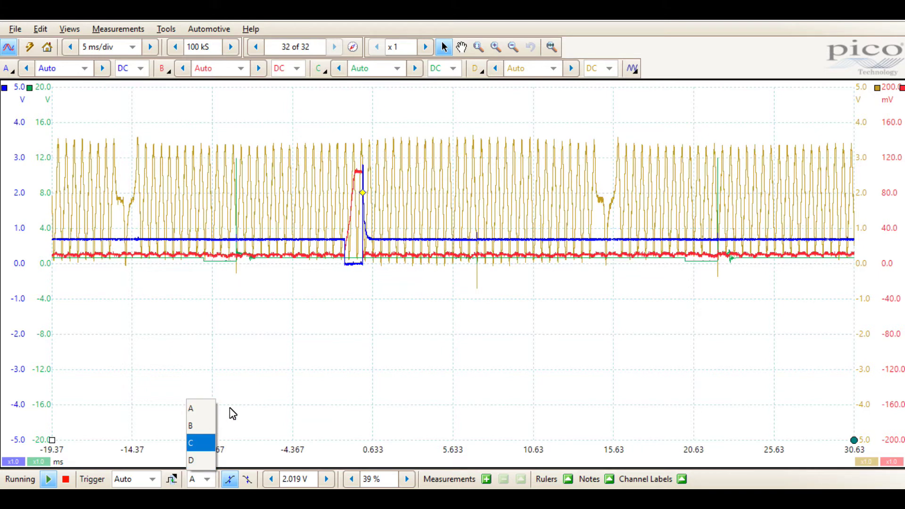
left_click(313, 337)
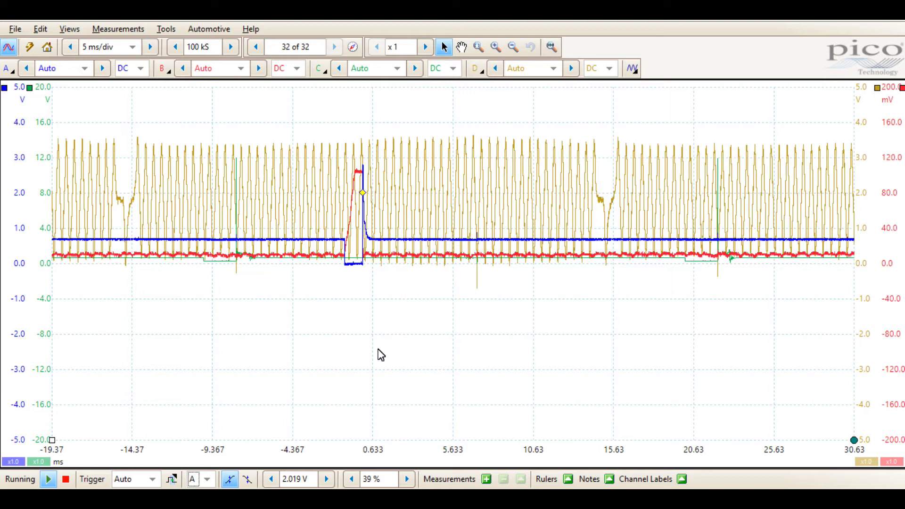
left_click(183, 69)
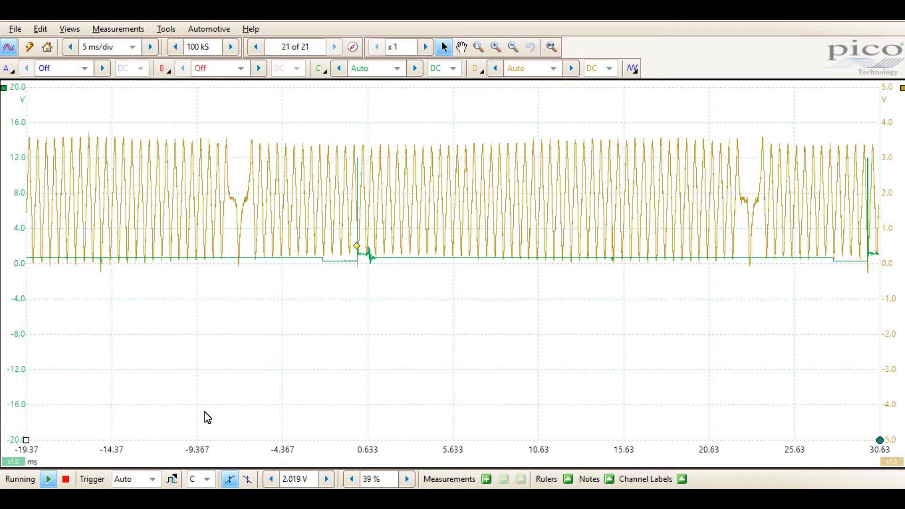
- Trigger on channel C at 8.528 V with 48% pre-trigger on a 2 ms/div timebase
left_click(197, 479)
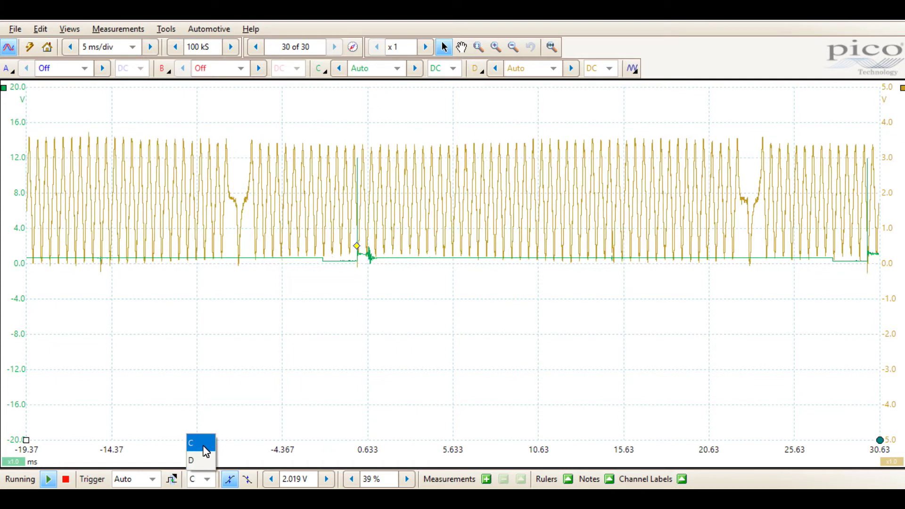
left_click(200, 443)
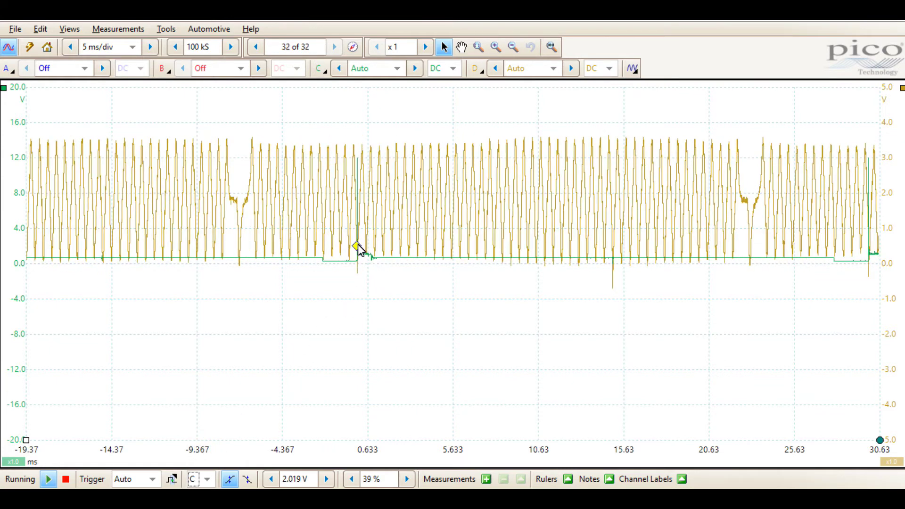
left_click_drag(359, 250, 358, 194)
left_click(70, 46)
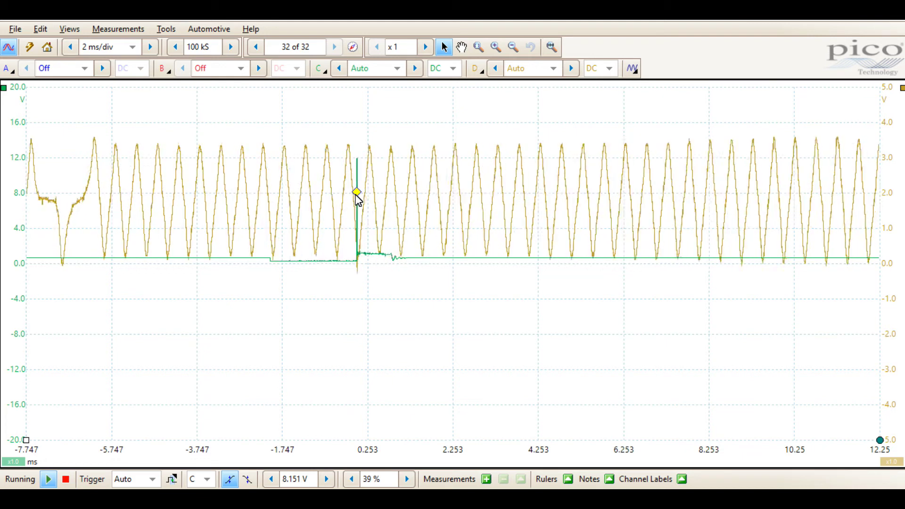
left_click_drag(358, 194, 435, 192)
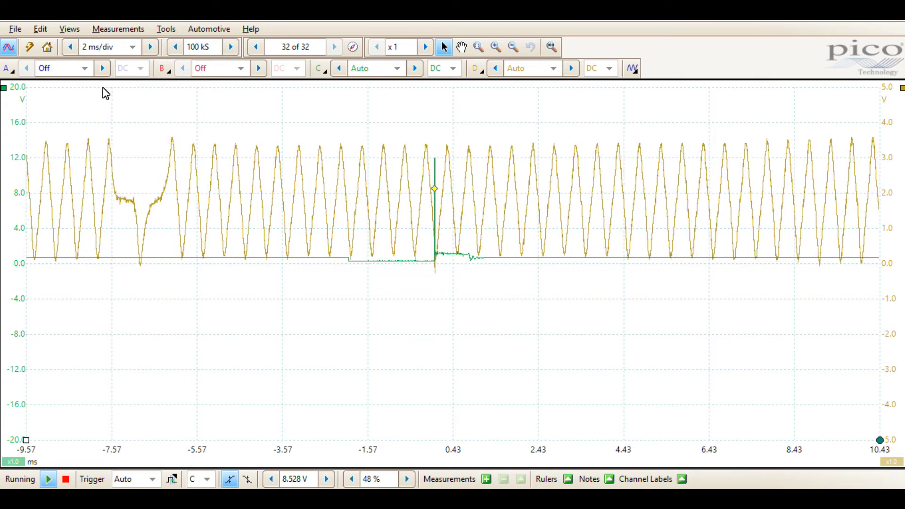
- Show only channel A at Auto range, triggered at 2.264 V, with 1 ms/div timebase
left_click(102, 68)
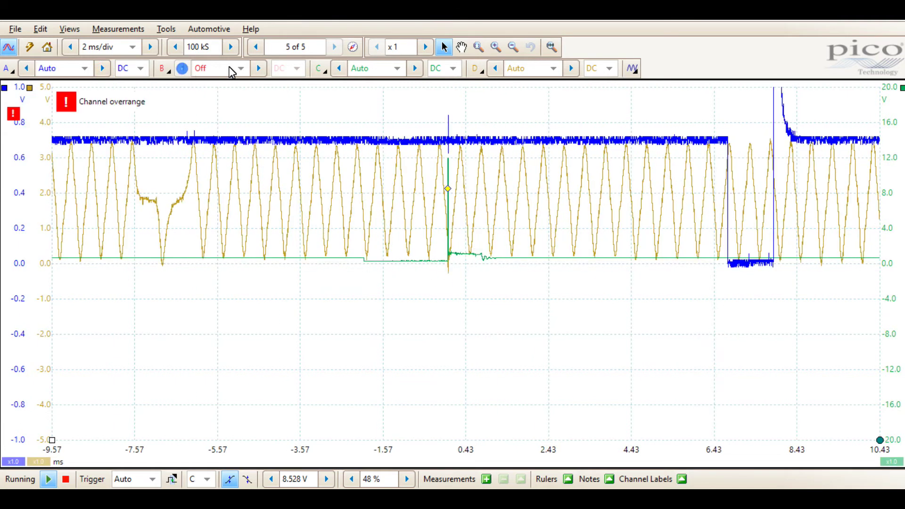
left_click(339, 68)
left_click(497, 72)
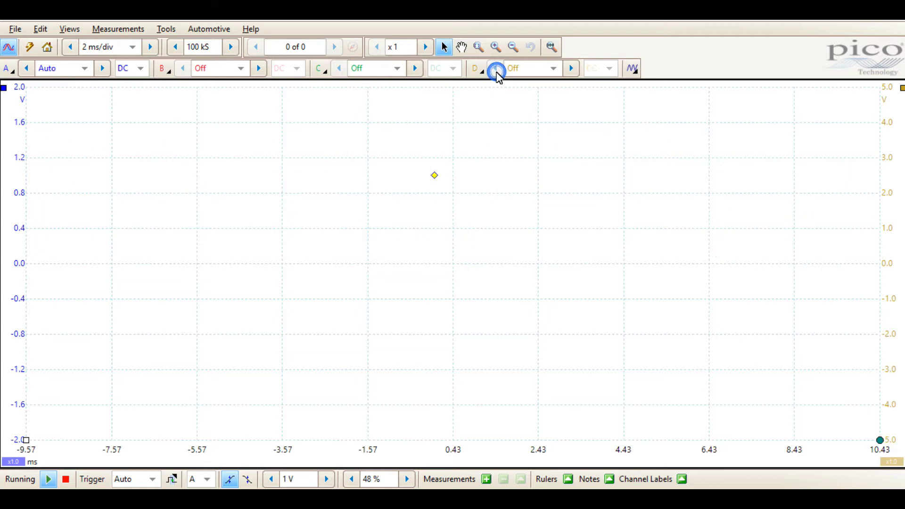
left_click_drag(441, 229, 443, 185)
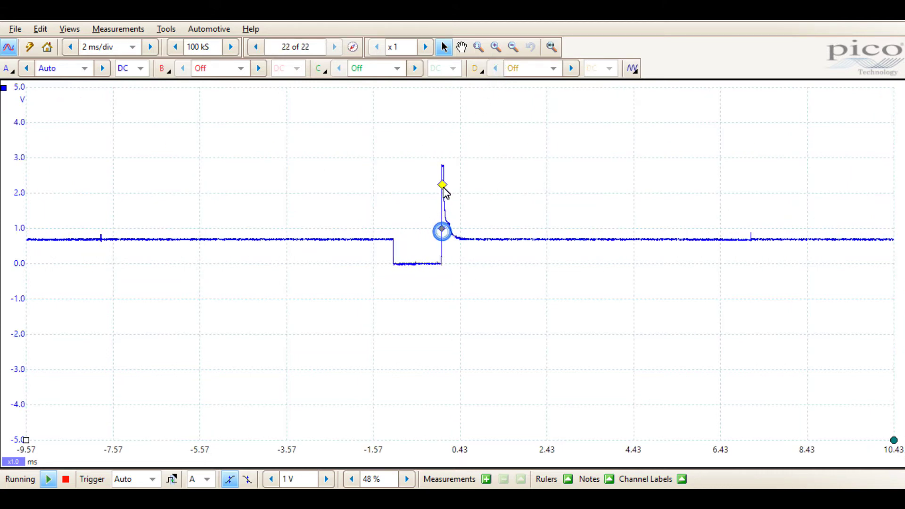
left_click(71, 47)
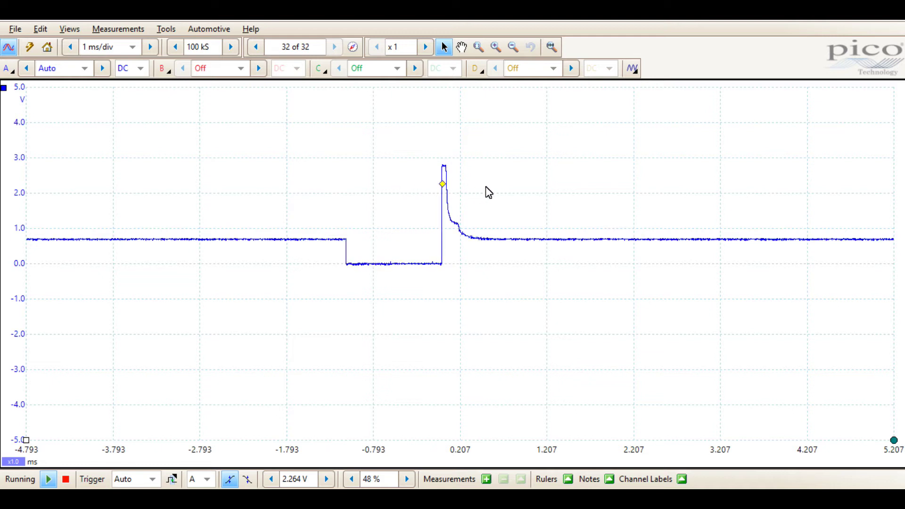
- Switch the channel A trigger direction from rising to falling edge
left_click(246, 480)
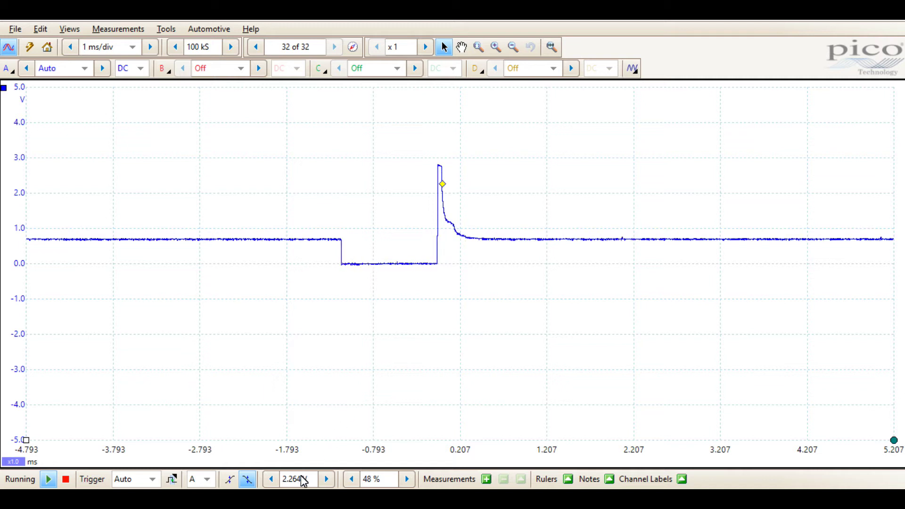
- Try trigger levels between 2 V and 3 V and return the trigger point to the pulse edge
left_click(271, 480)
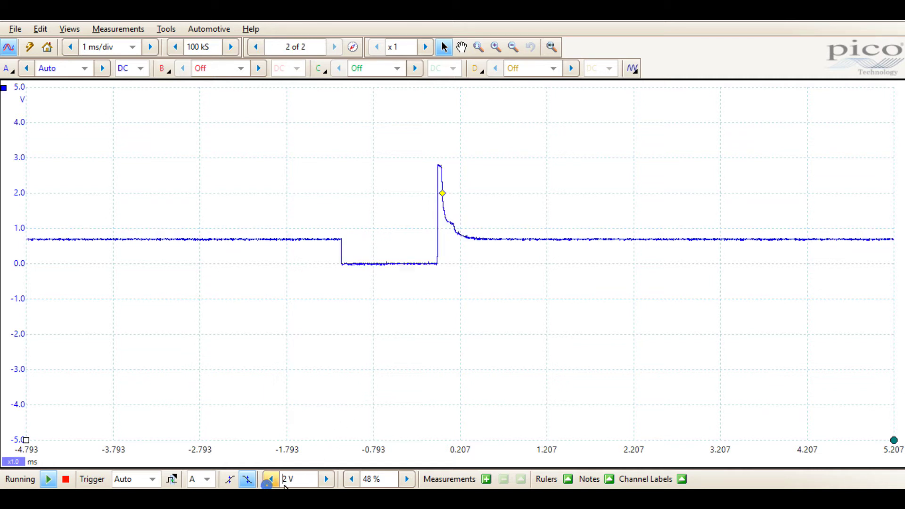
left_click(327, 480)
mouse_move(443, 198)
left_mouse_down()
mouse_move(228, 210)
mouse_move(365, 155)
left_mouse_up()
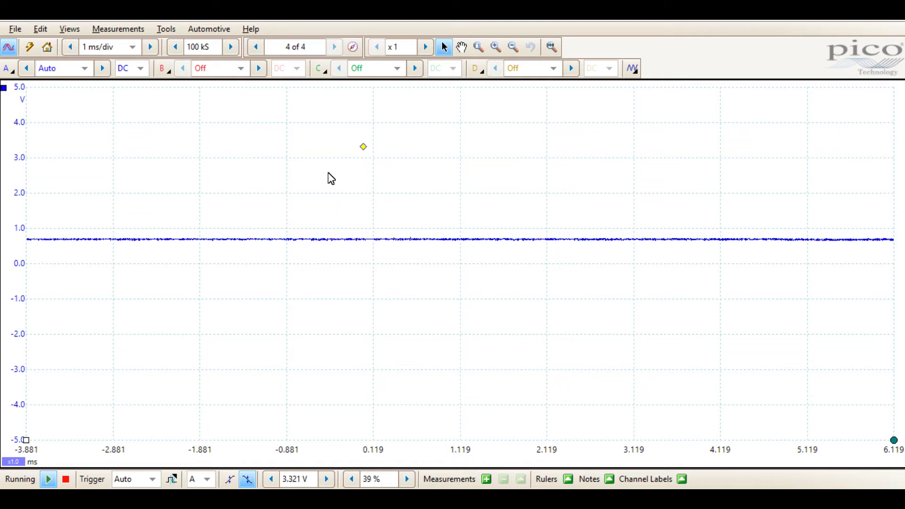
left_click_drag(364, 154, 347, 206)
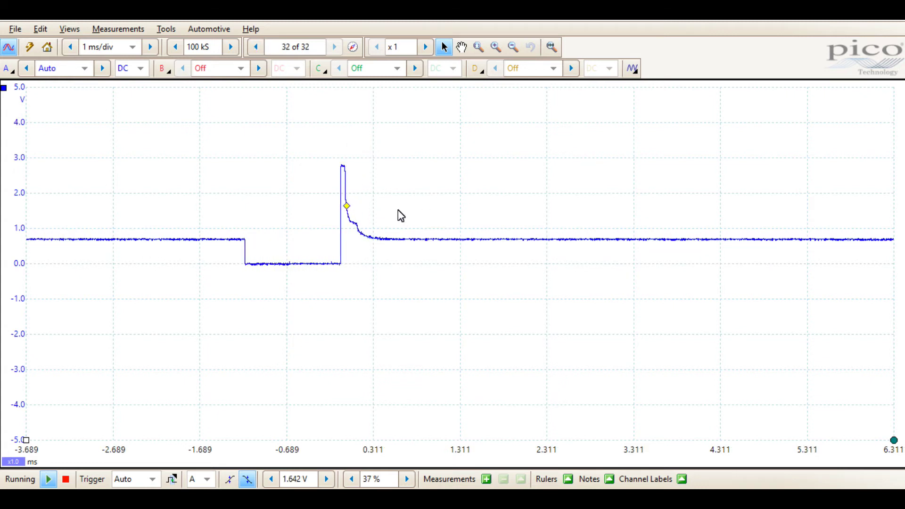
left_click(327, 479)
left_click(327, 480)
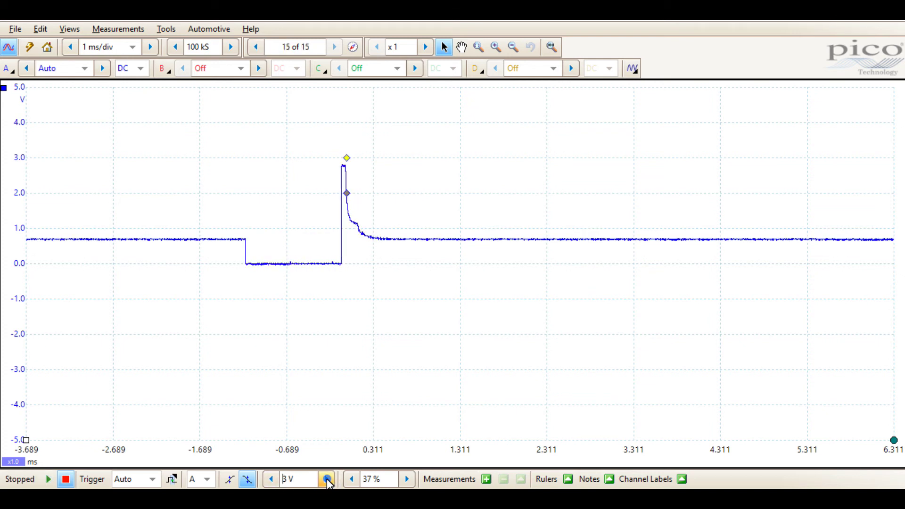
left_click(271, 480)
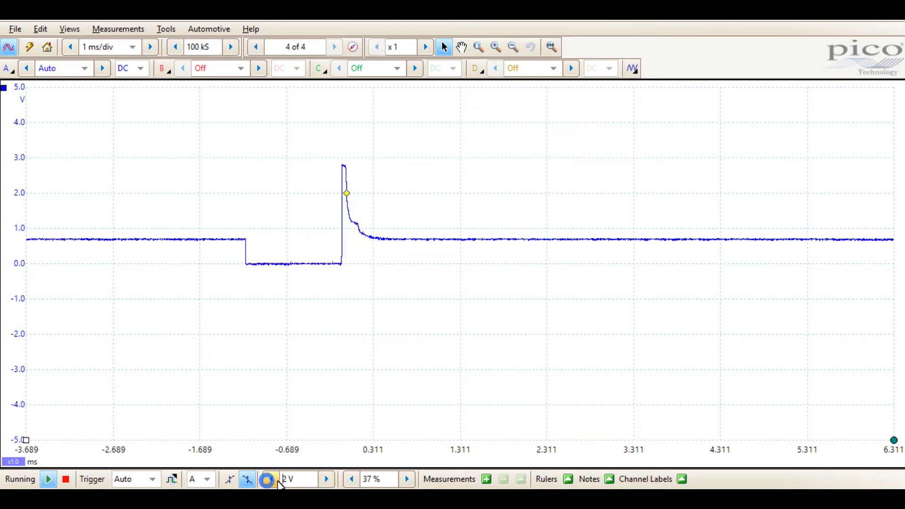
- Enter a 1.52 V trigger level and cut pre-trigger to 30%, shifting the pulse left
left_click(288, 479)
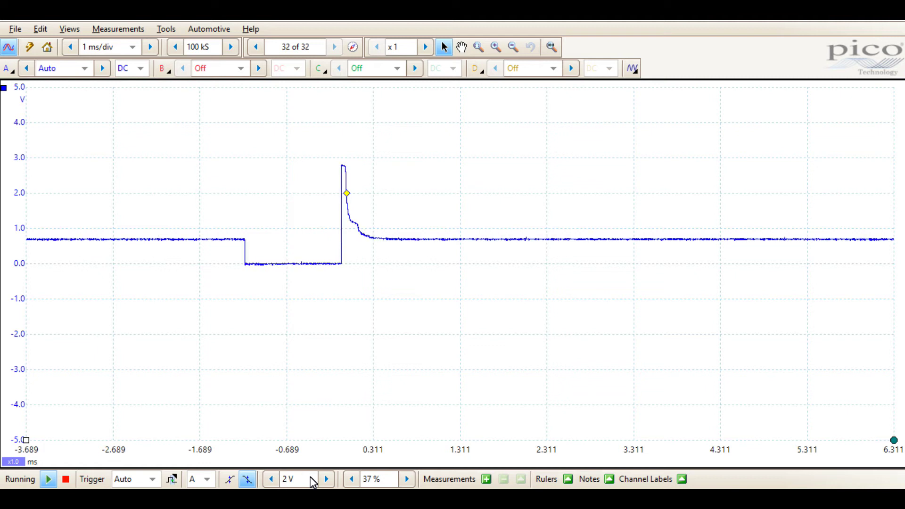
key("BackSpace")
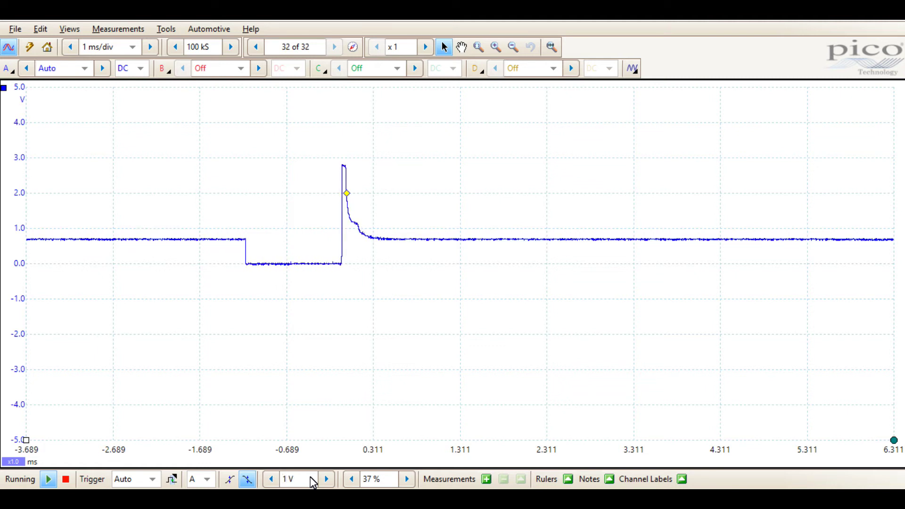
type("1.52")
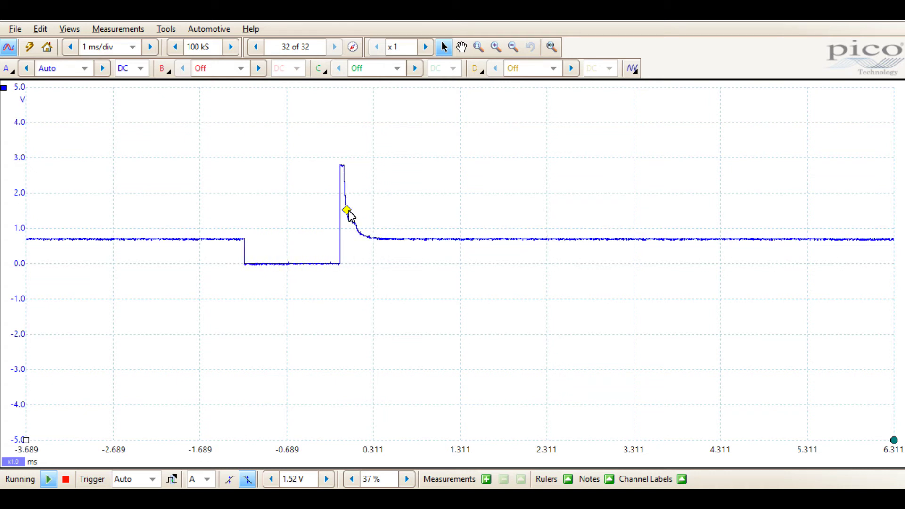
left_click_drag(349, 210, 288, 211)
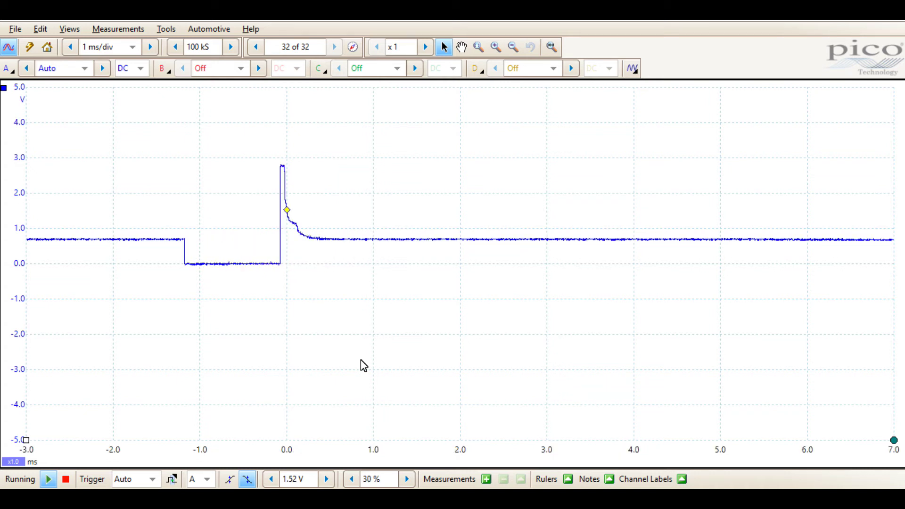
- Raise pre-trigger to 40% and place the trigger at 1.868 V on the pulse's rising edge
left_click(407, 479)
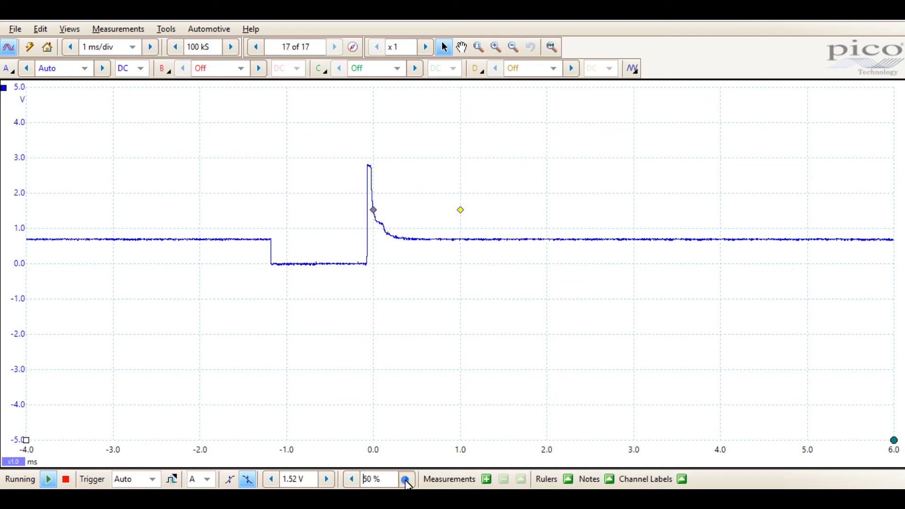
left_click(407, 480)
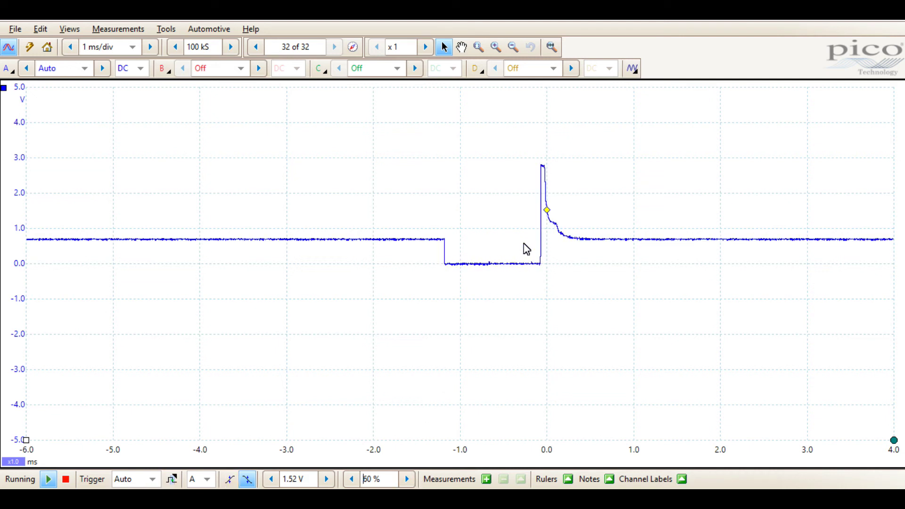
left_click_drag(547, 209, 377, 198)
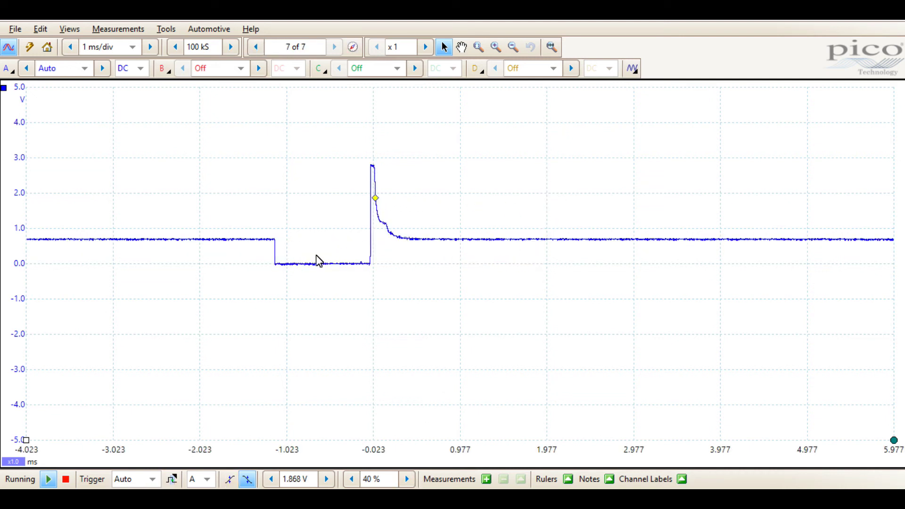
left_click(133, 479)
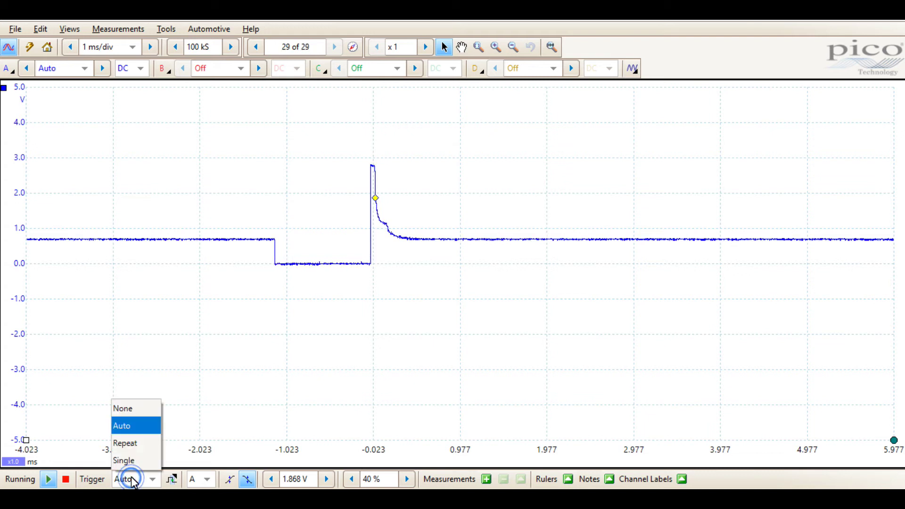
- Select Repeat as the trigger mode
left_click(143, 451)
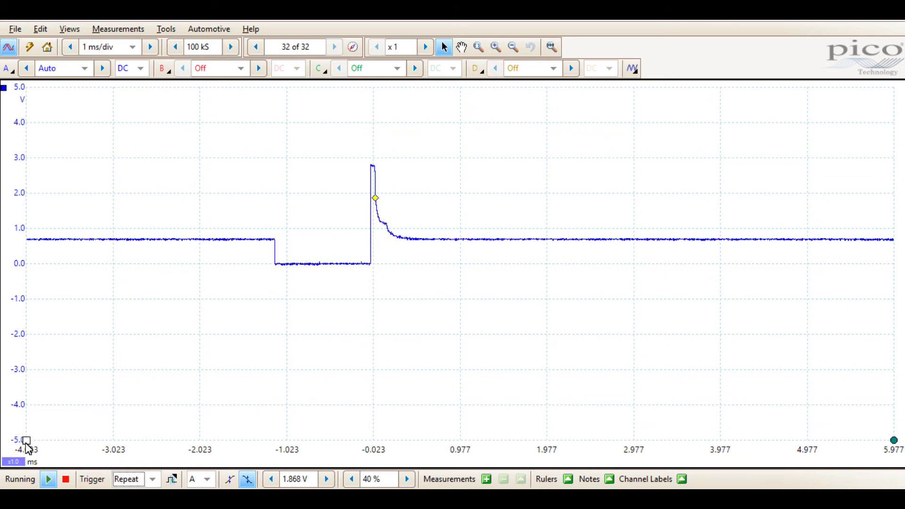
- Measure the injector pulse width (about 1.1 ms) with time rulers, then move the trigger to 1.981 V at 51% pre-trigger
left_click_drag(27, 441, 278, 409)
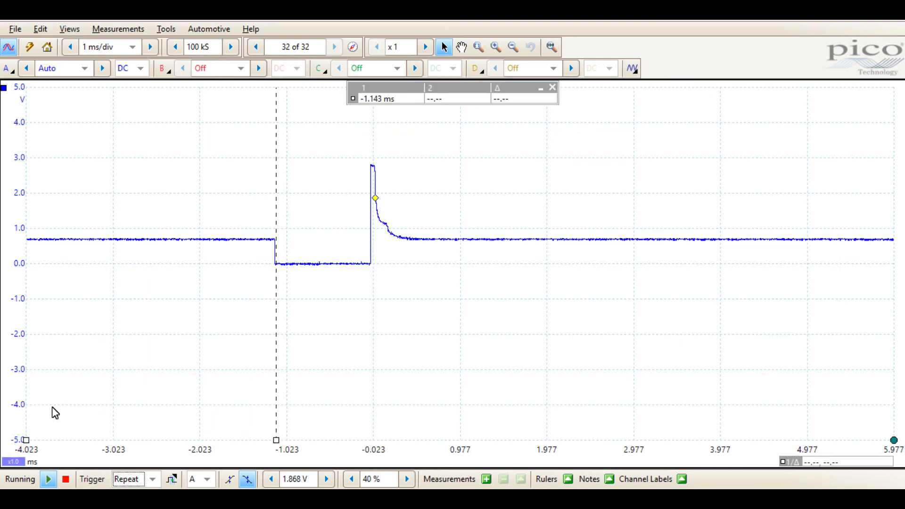
left_click_drag(26, 440, 373, 430)
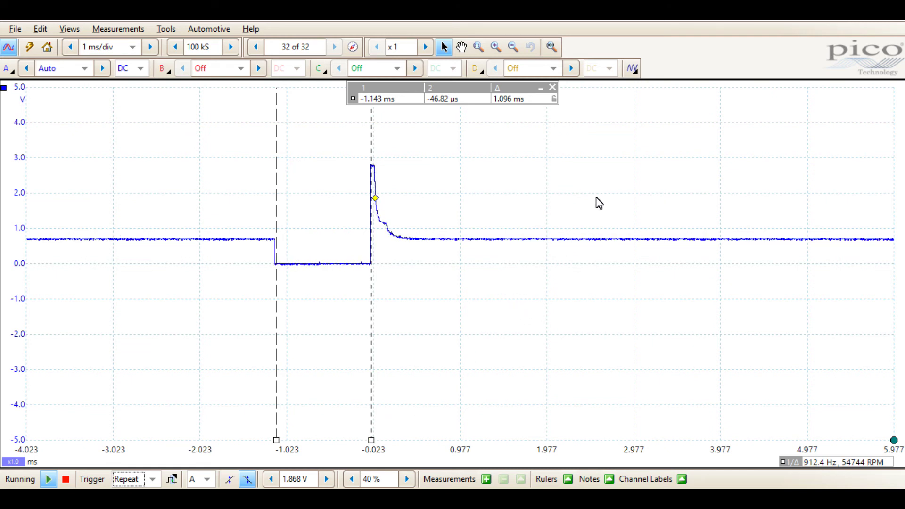
left_click(553, 85)
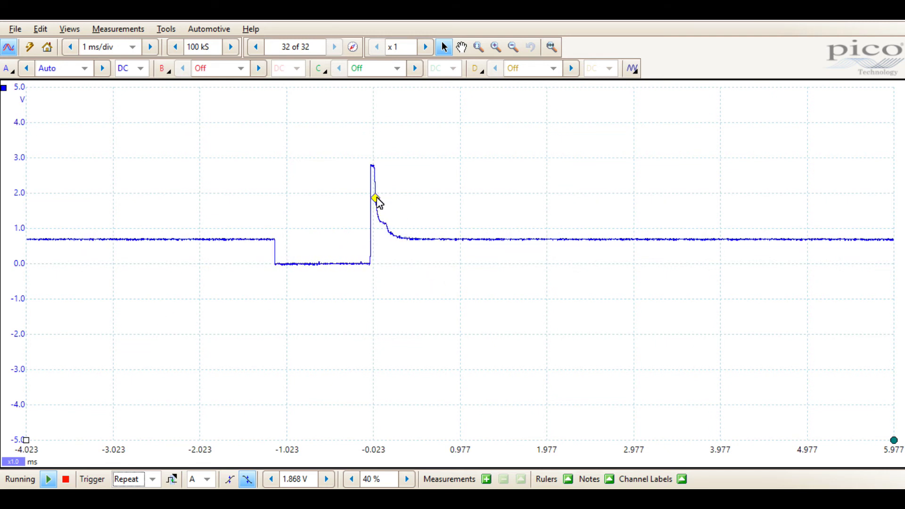
left_click_drag(377, 200, 466, 195)
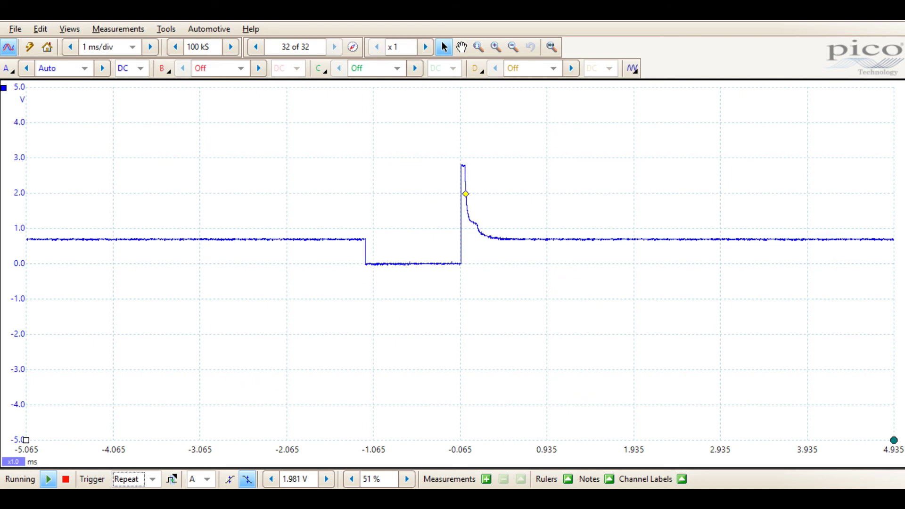
- Switch the trigger to Single mode and set the trigger point to 2.132 V at 44% pre-trigger
left_click(153, 481)
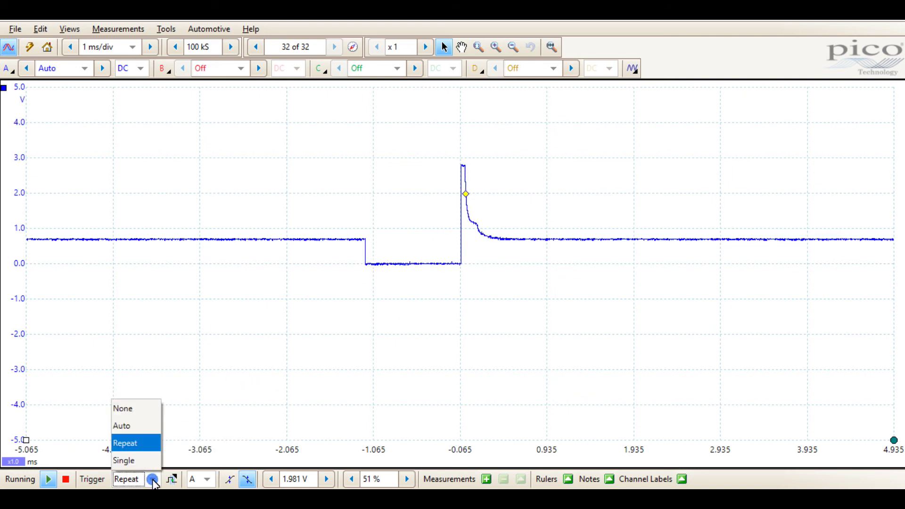
left_click(136, 463)
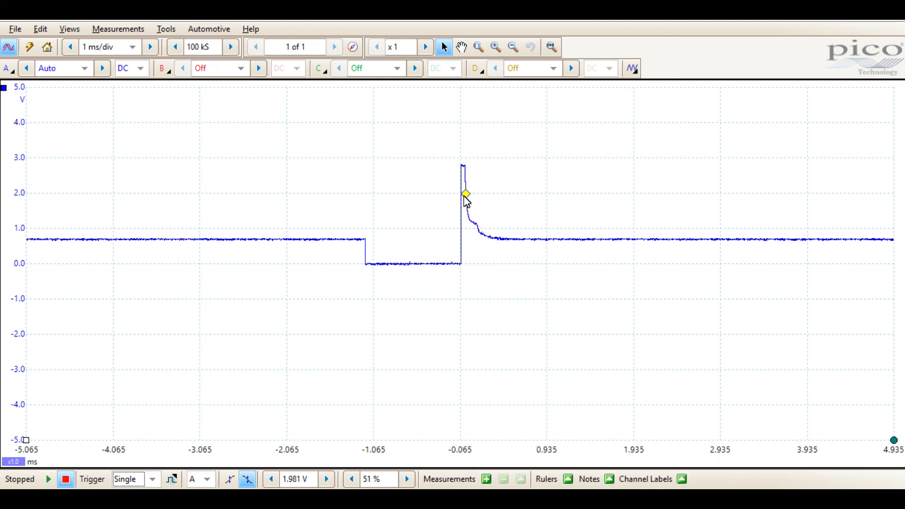
left_click_drag(466, 195, 408, 197)
left_click(172, 480)
- Select Pulse Width in the Advanced Trigger dialog's trigger type list
left_click(236, 227)
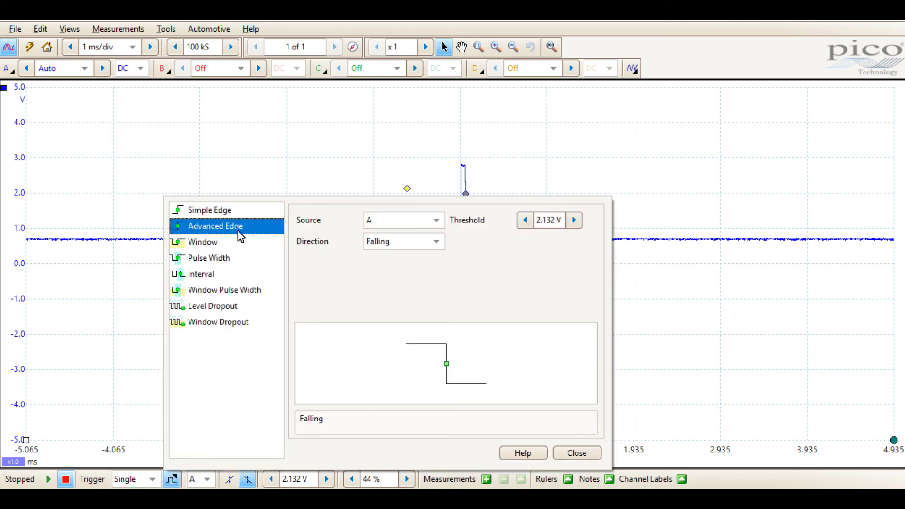